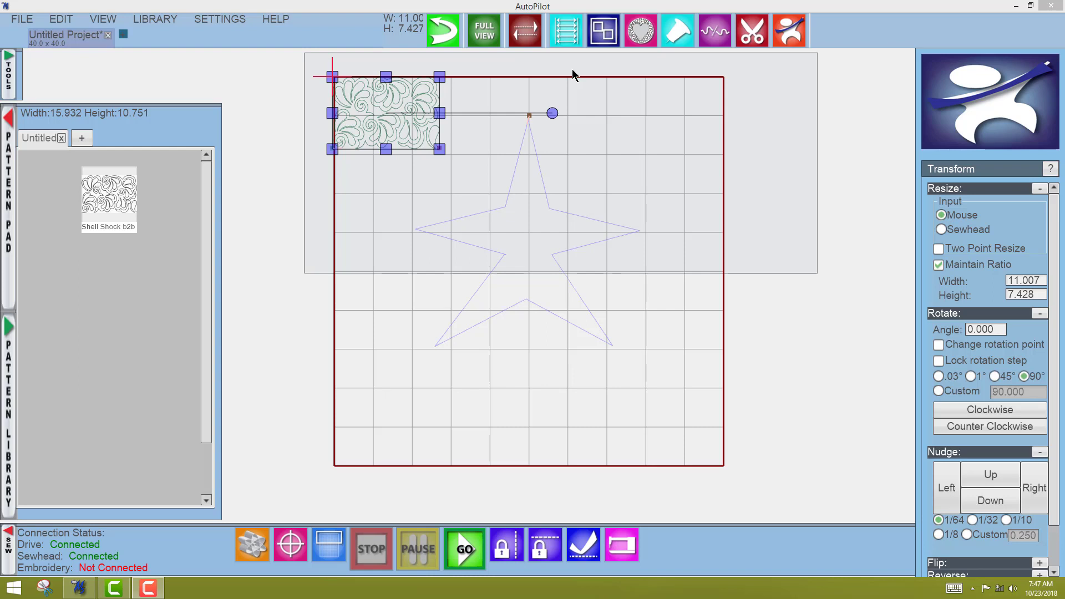
Generate a Fit edge-to-edge layout of the Shell Shock b2b pattern over the 40 by 40 inch quilt area
left_click(568, 31)
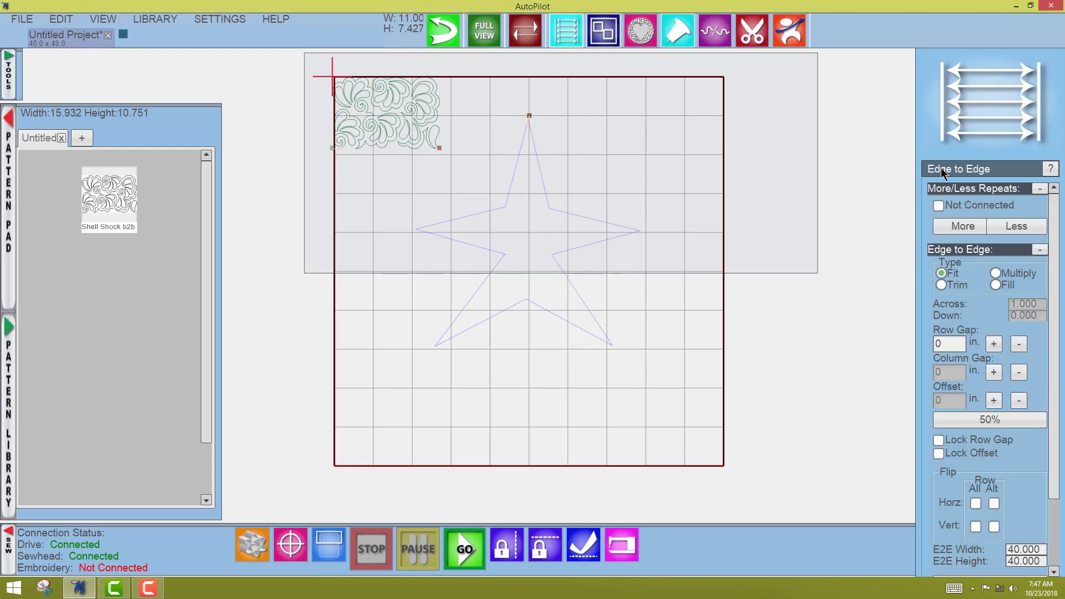
left_click_drag(1056, 395, 1057, 436)
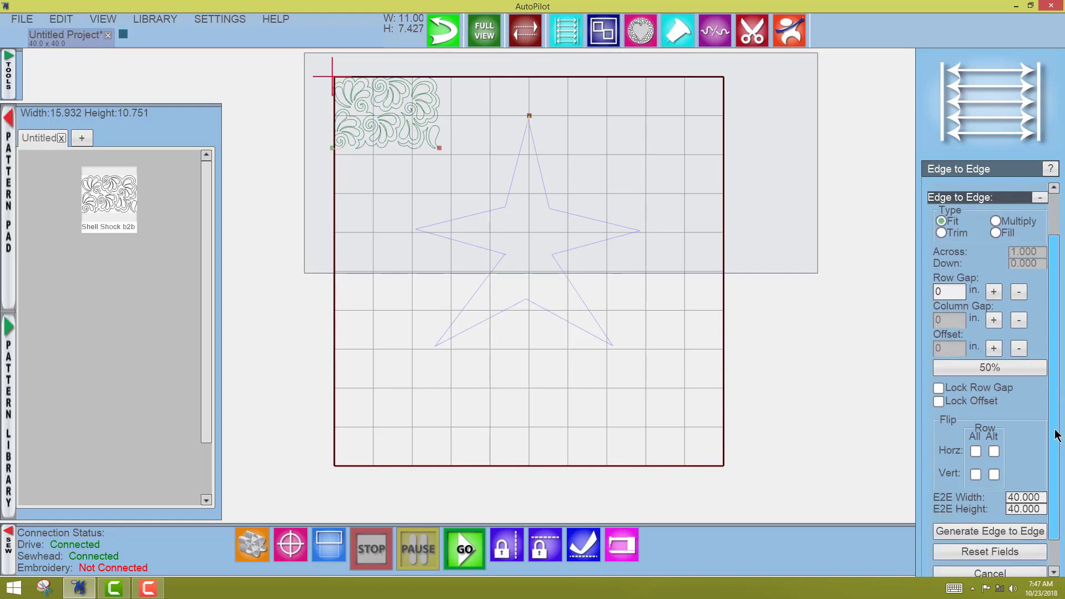
left_click(1002, 536)
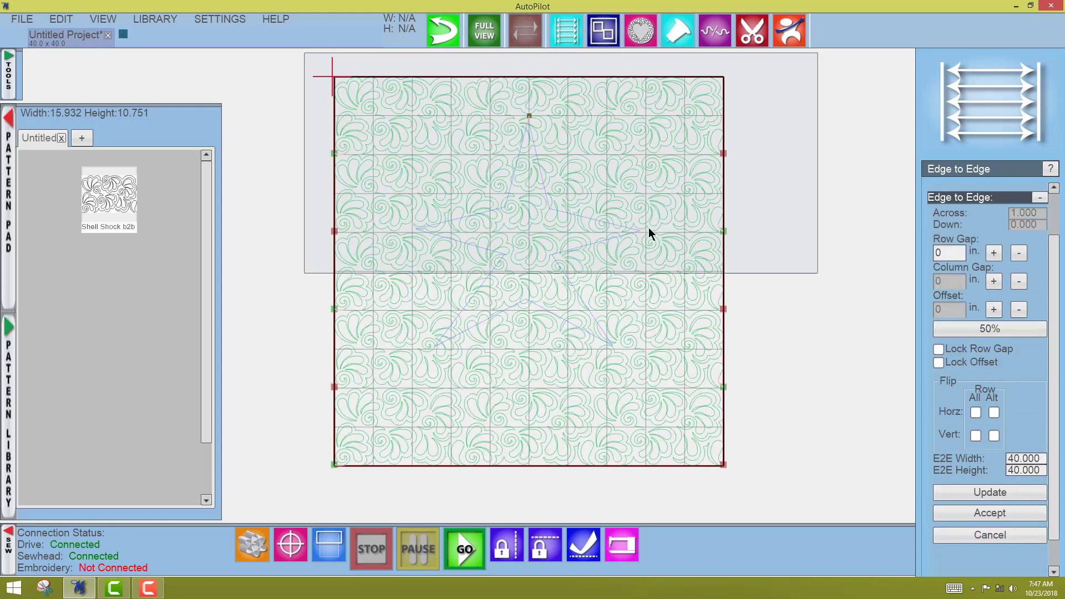
Group the top two pattern rows of the edge-to-edge layout
left_click(789, 31)
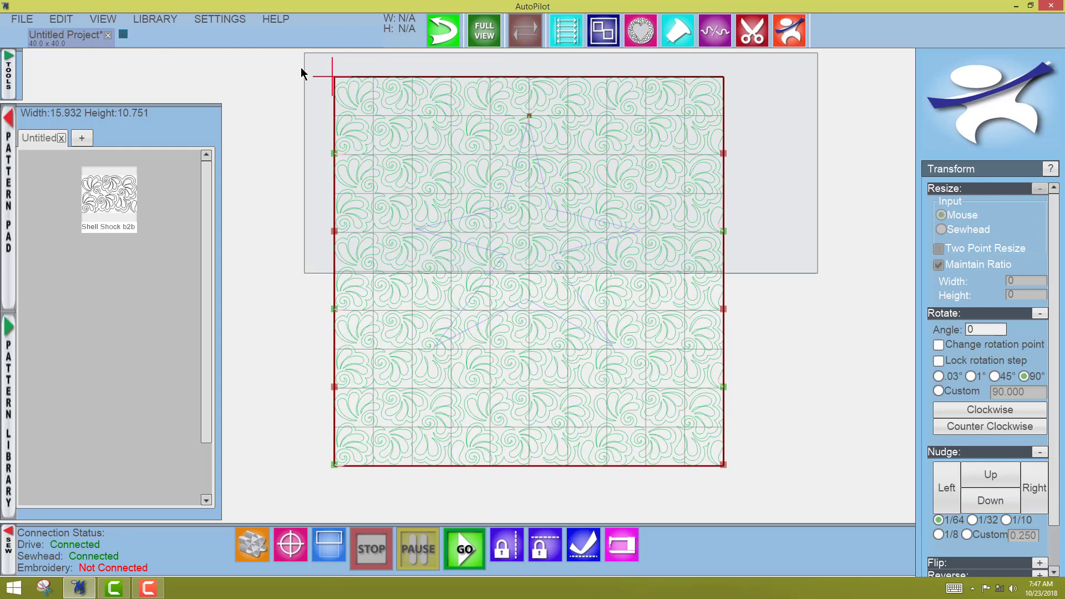
left_click_drag(300, 68, 380, 188)
right_click(394, 183)
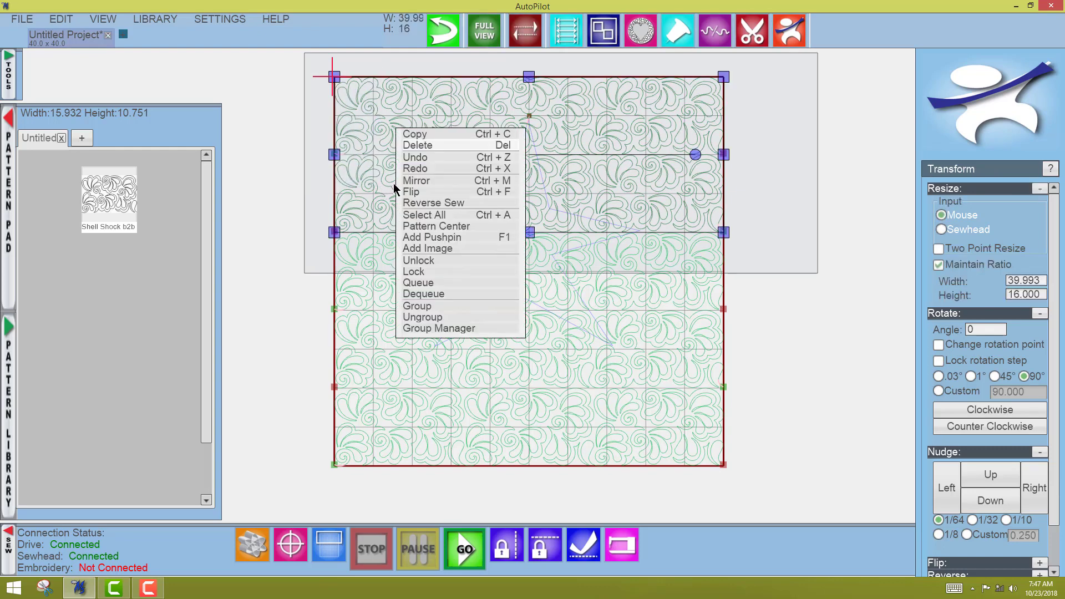
left_click(433, 307)
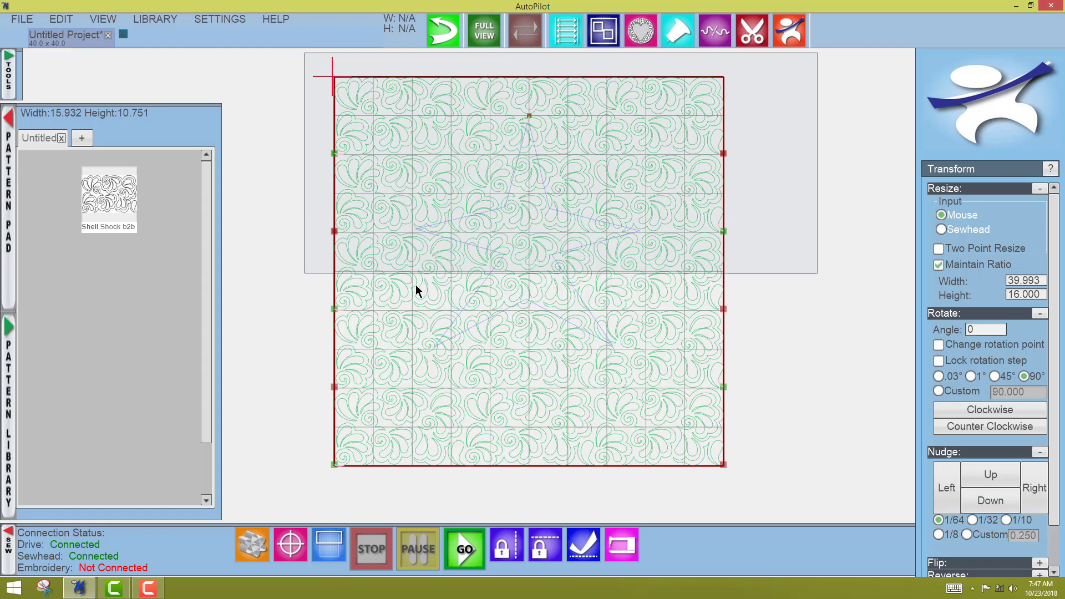
Create a mask region for the top group by tracing the star's upper point and side arms, closing it across the inner corners below
left_click(645, 85)
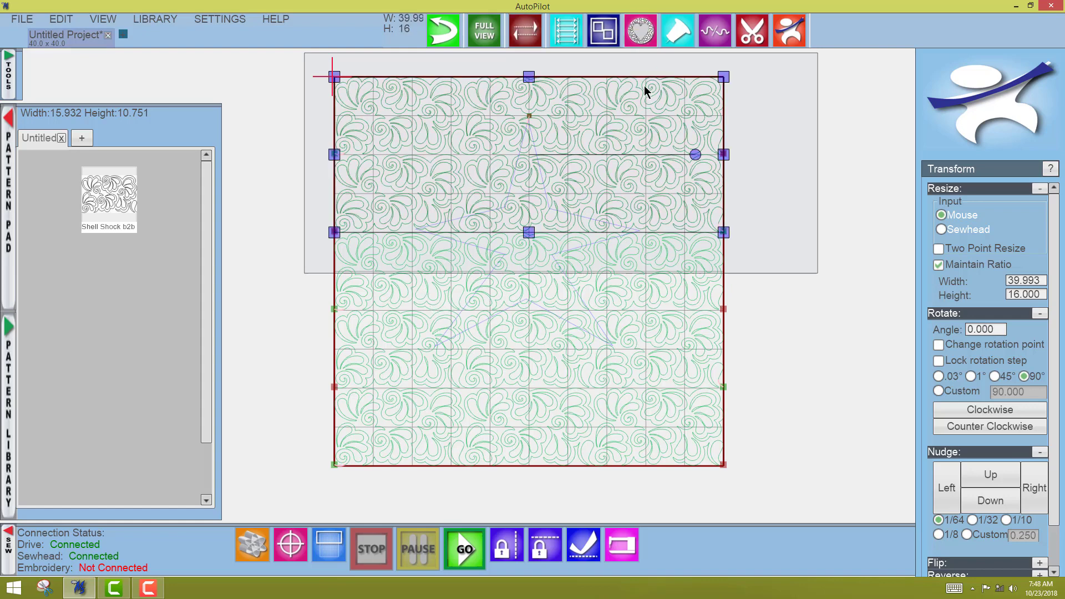
left_click(642, 35)
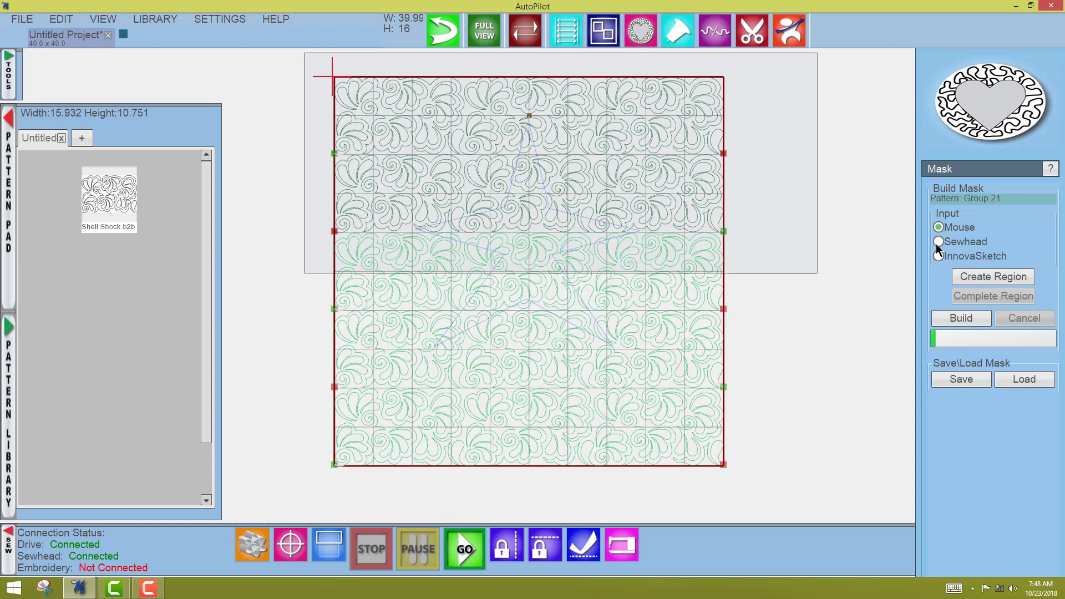
left_click(968, 277)
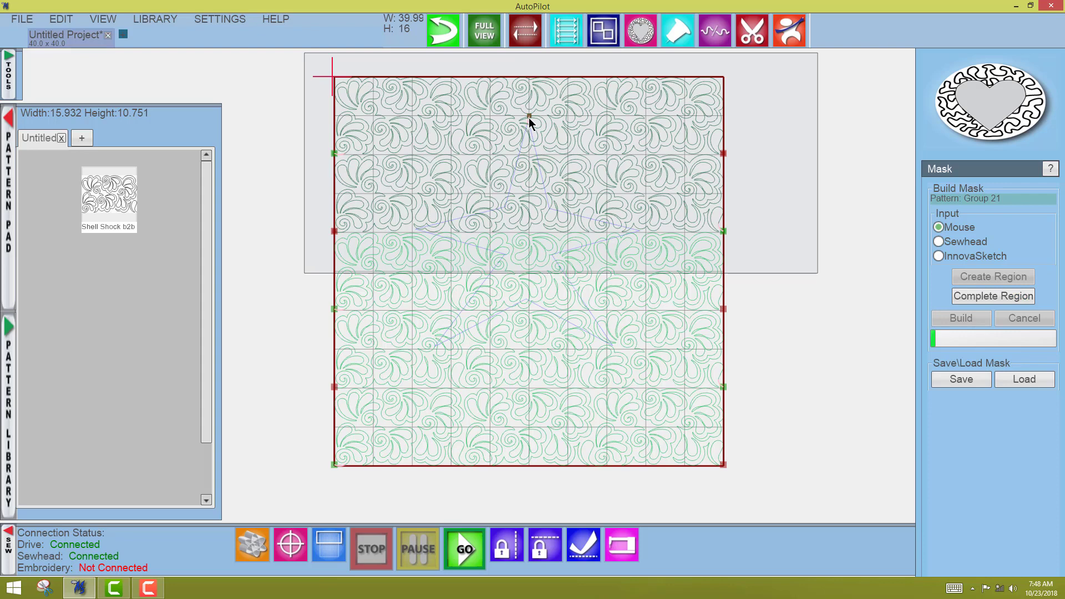
left_click(505, 207)
left_click(416, 230)
left_click(507, 255)
left_click(638, 231)
left_click(549, 210)
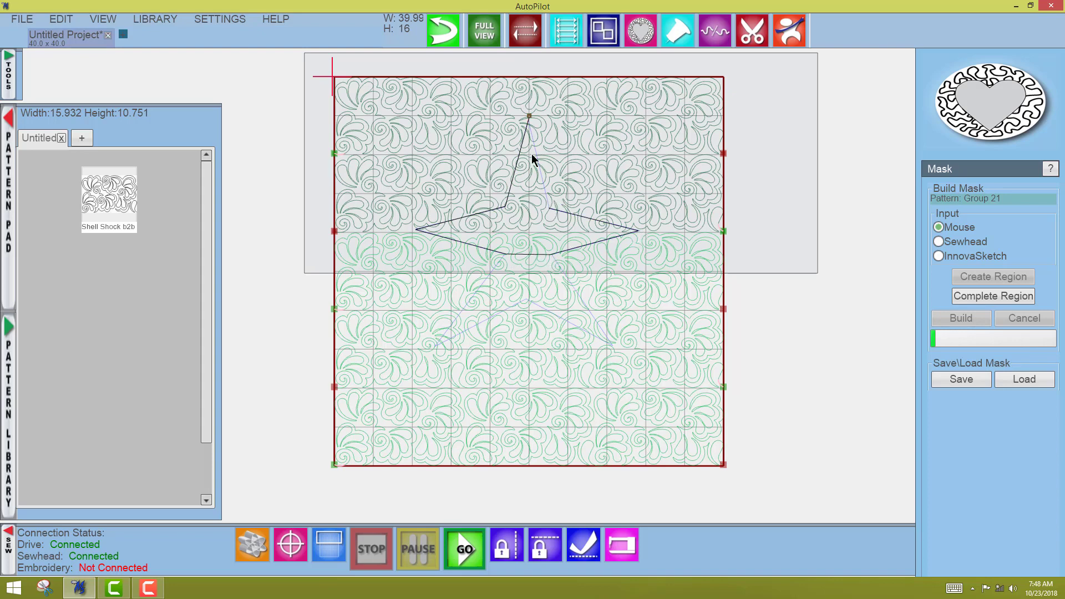
left_click(529, 117)
left_click(980, 295)
Apply the upper star region as an Inside mask with Continuous Sew to the top group of rows, then return to Transform
scroll(658, 227, "up", 3)
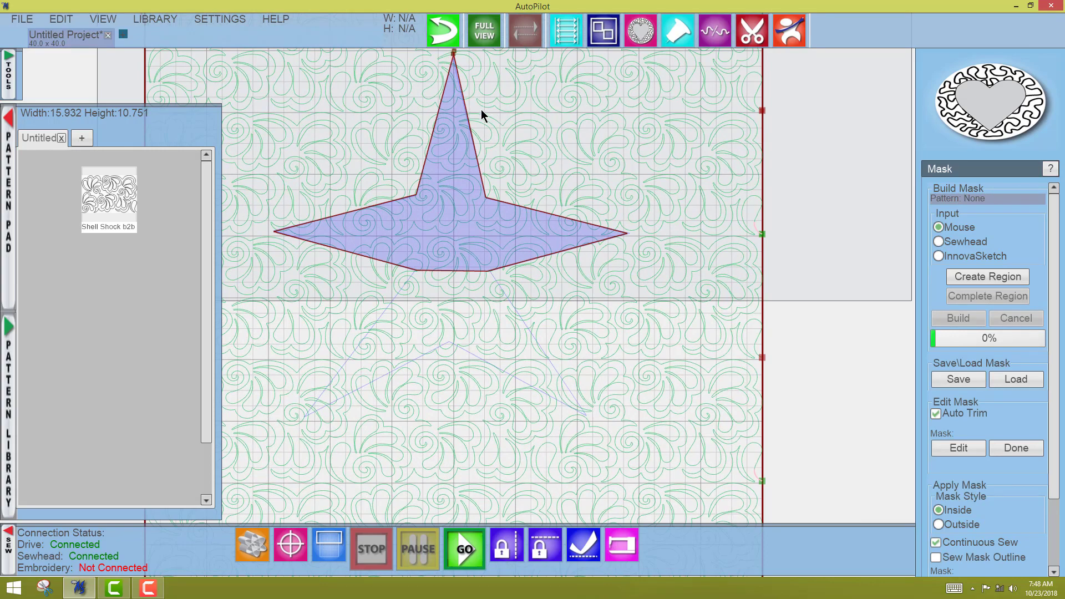
left_click(494, 118)
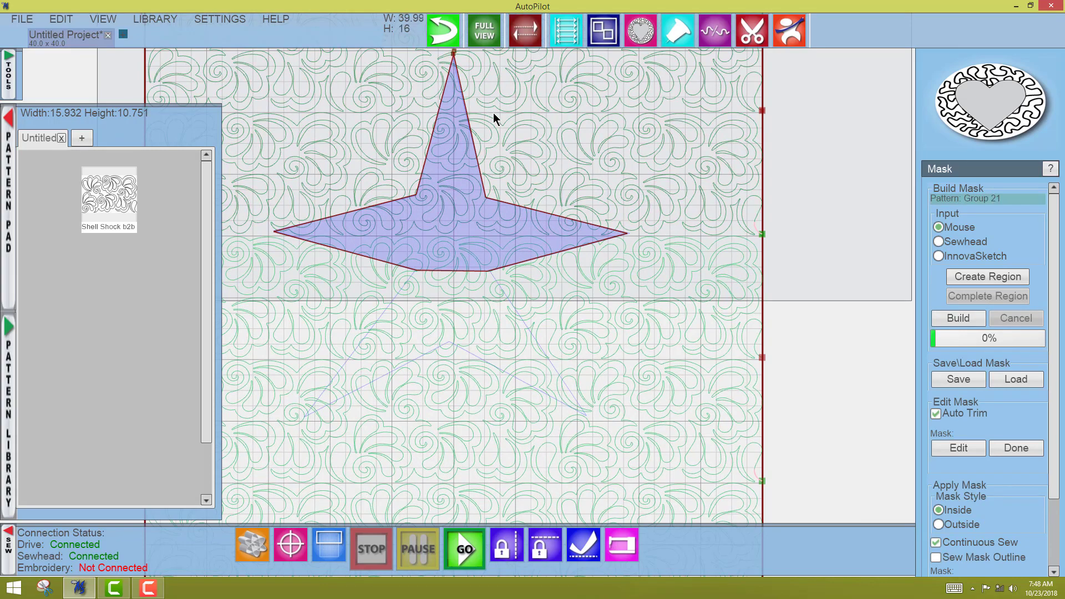
left_click(465, 111)
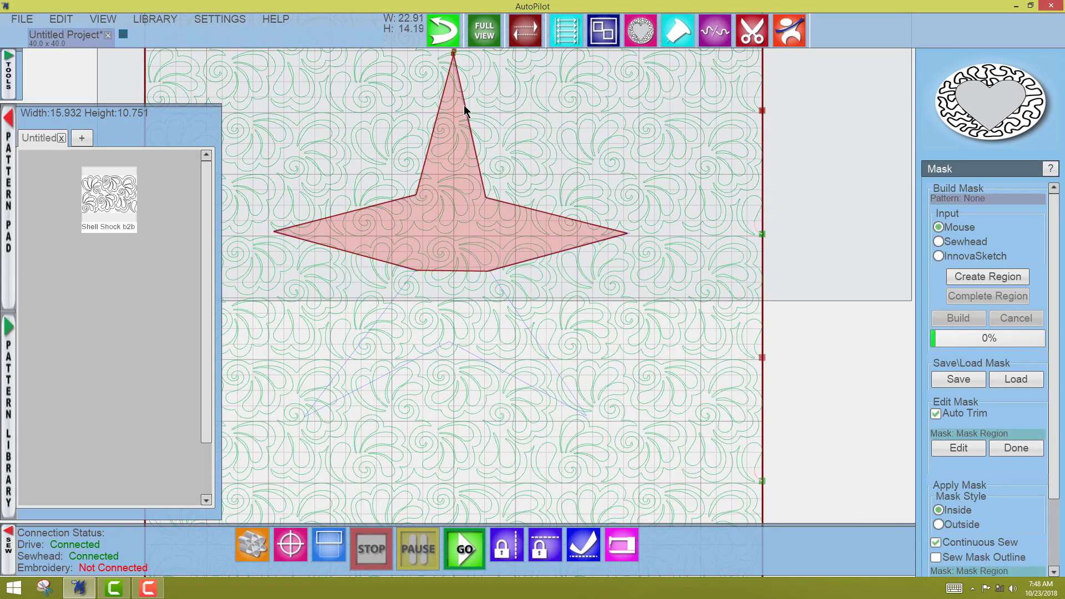
left_click(648, 165)
scroll(1054, 363, "down", 3)
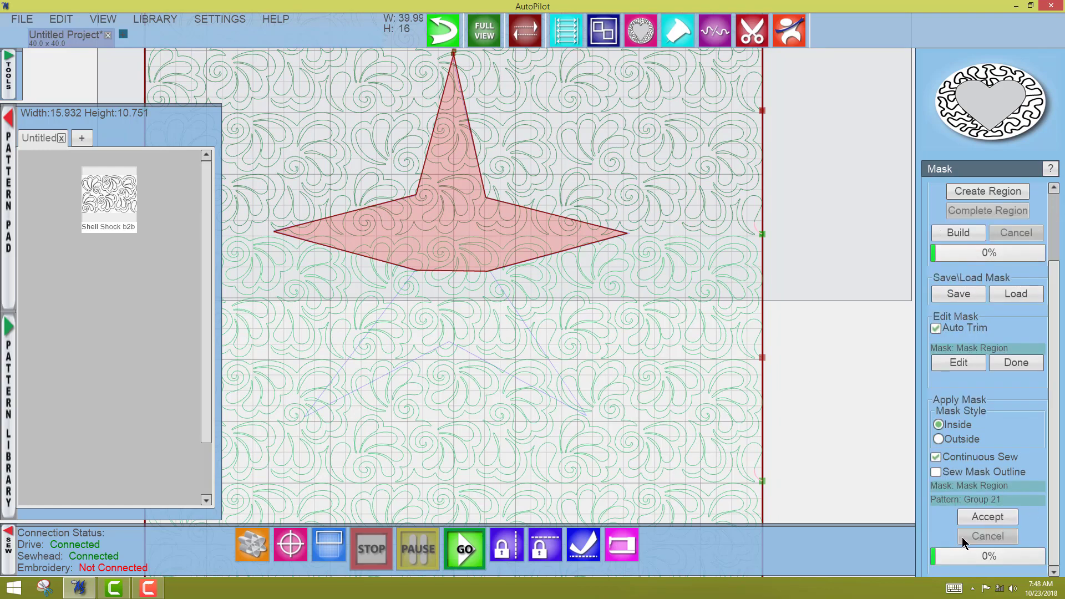
scroll(556, 195, "down", 3)
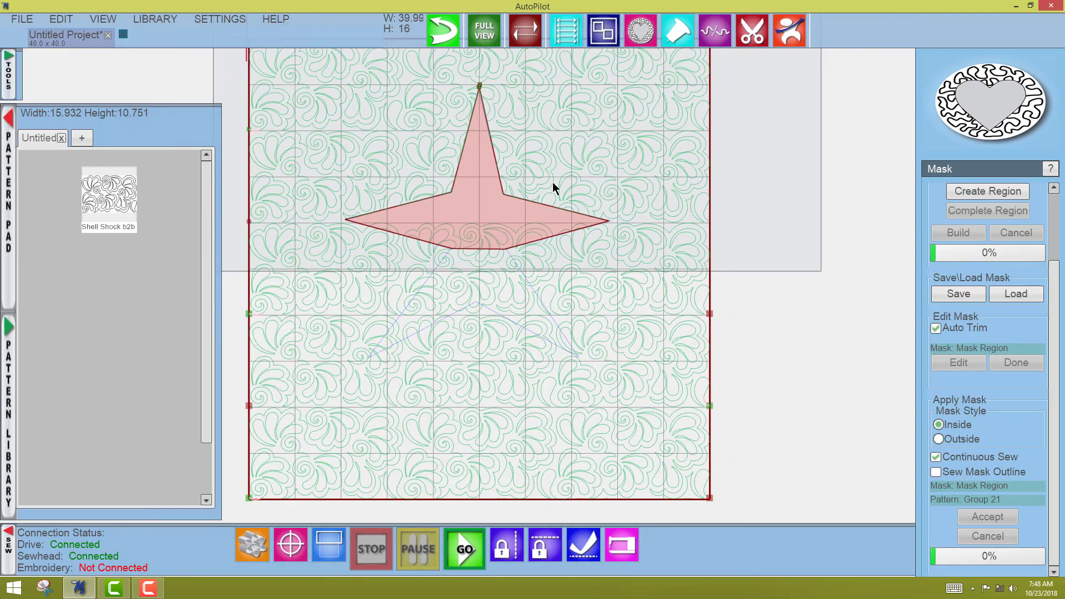
left_click_drag(547, 203, 571, 208)
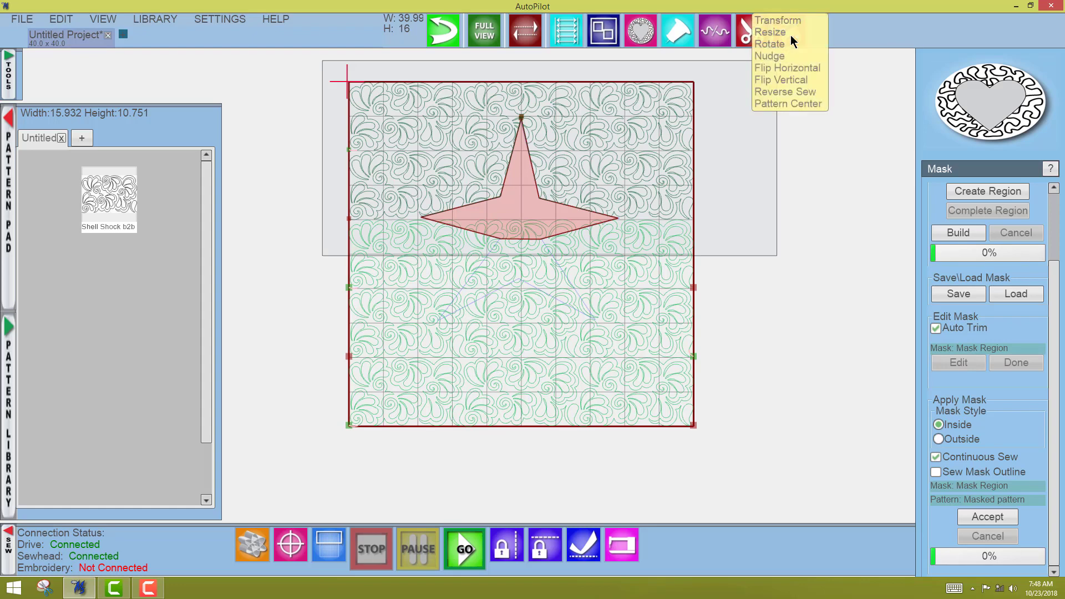
left_click(793, 37)
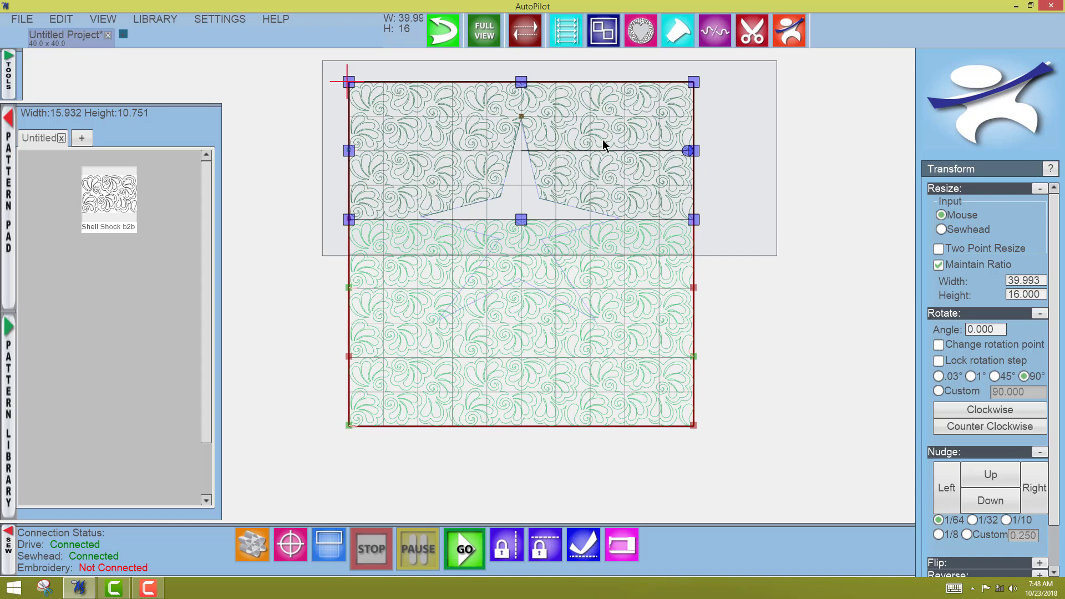
Reposition the sewing area with Align to Quilt, placing the realignment dot at the masked rows' lower-left corner, and restore the full view
left_click(294, 547)
scroll(318, 281, "up", 5)
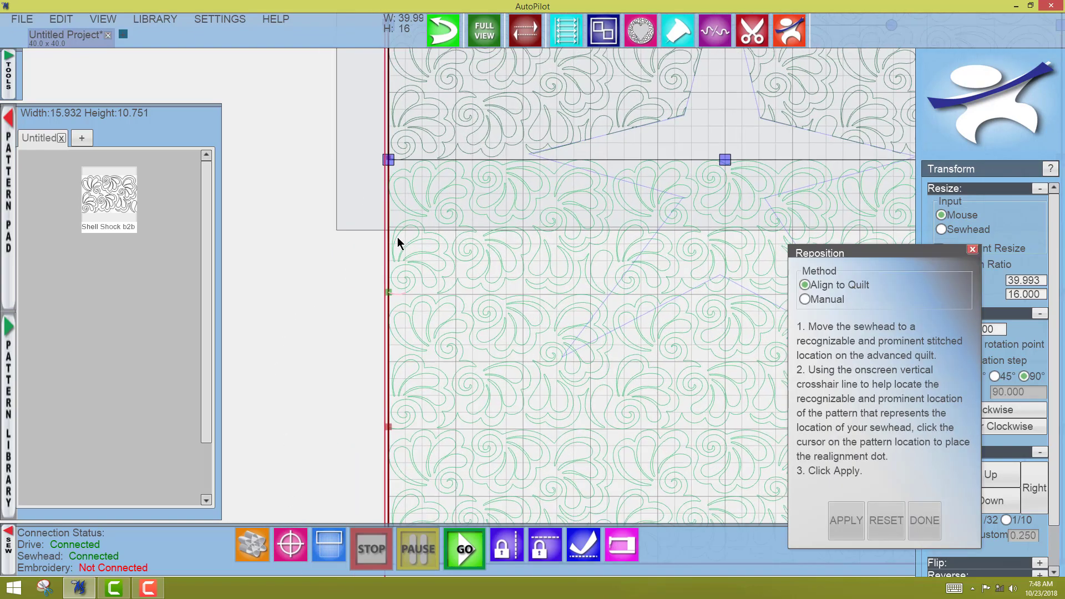
scroll(402, 269, "up", 4)
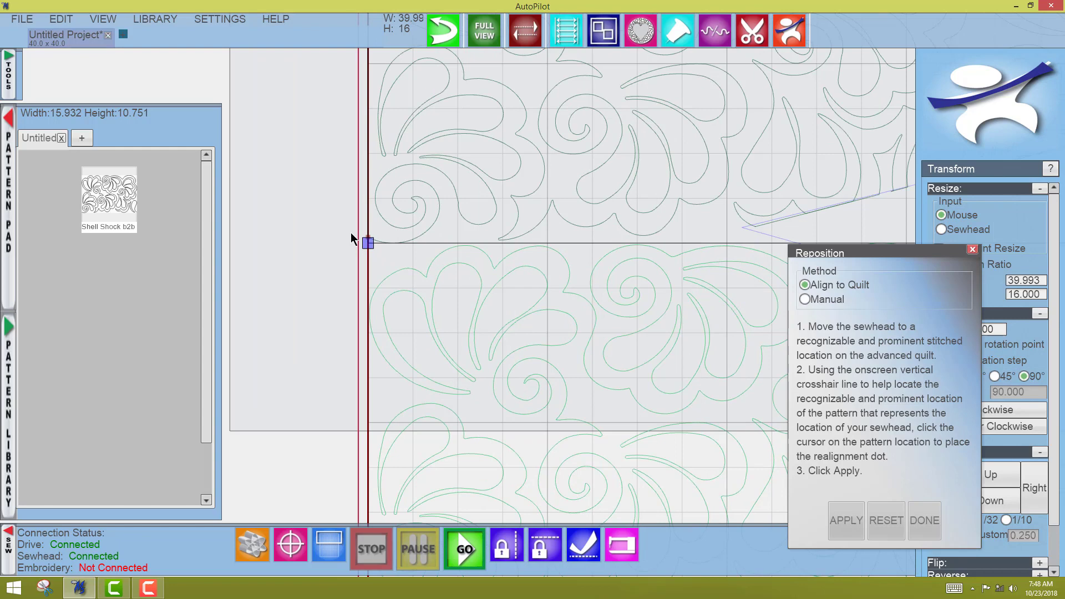
left_click(369, 238)
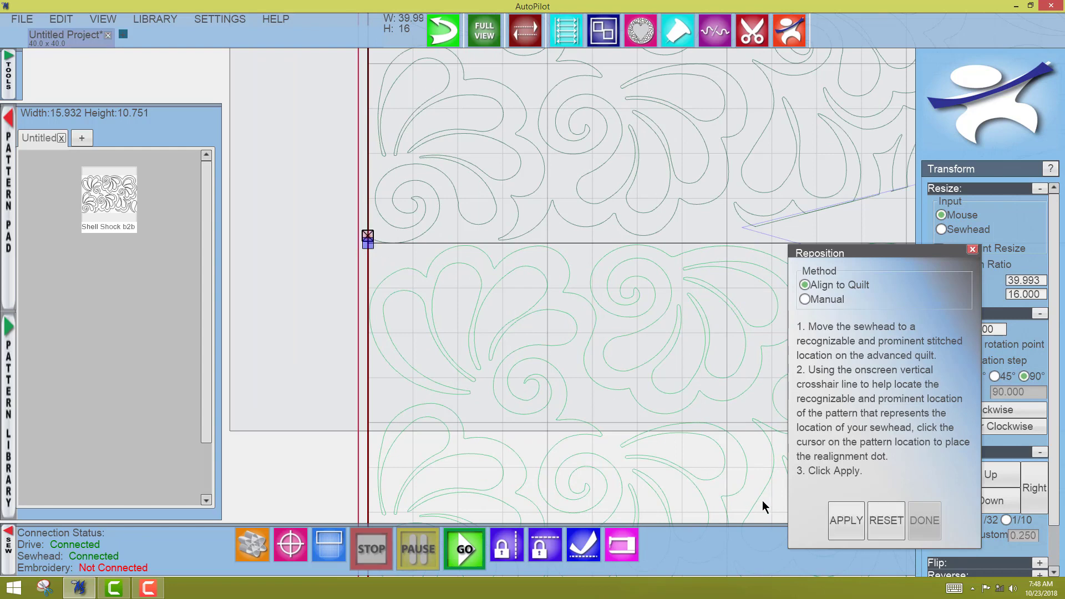
left_click(847, 527)
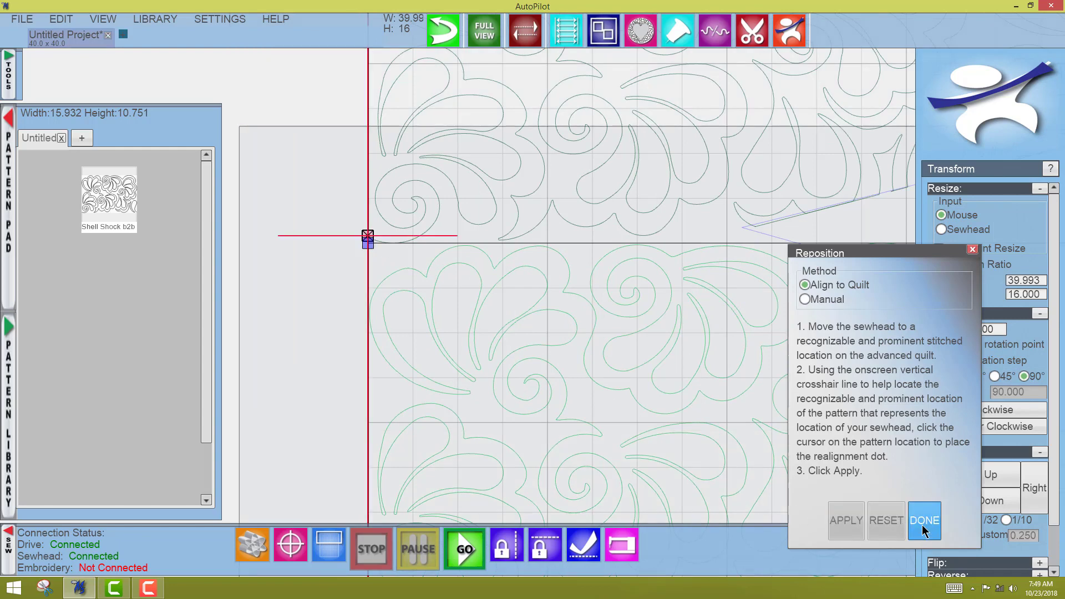
left_click(922, 525)
left_click(487, 37)
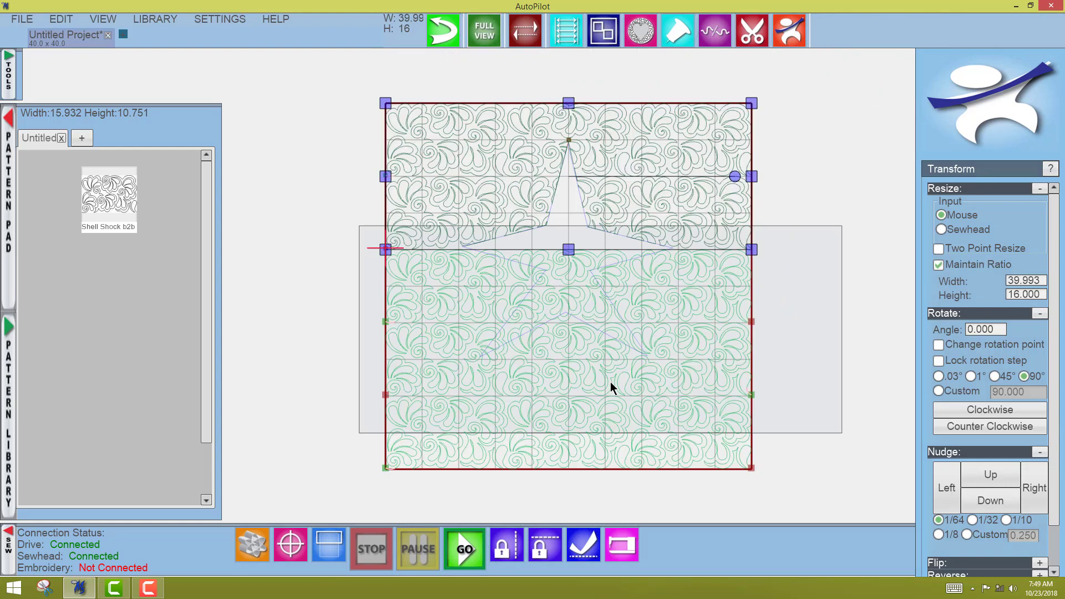
Group the two pattern rows directly below the masked rows
left_click_drag(368, 252, 419, 367)
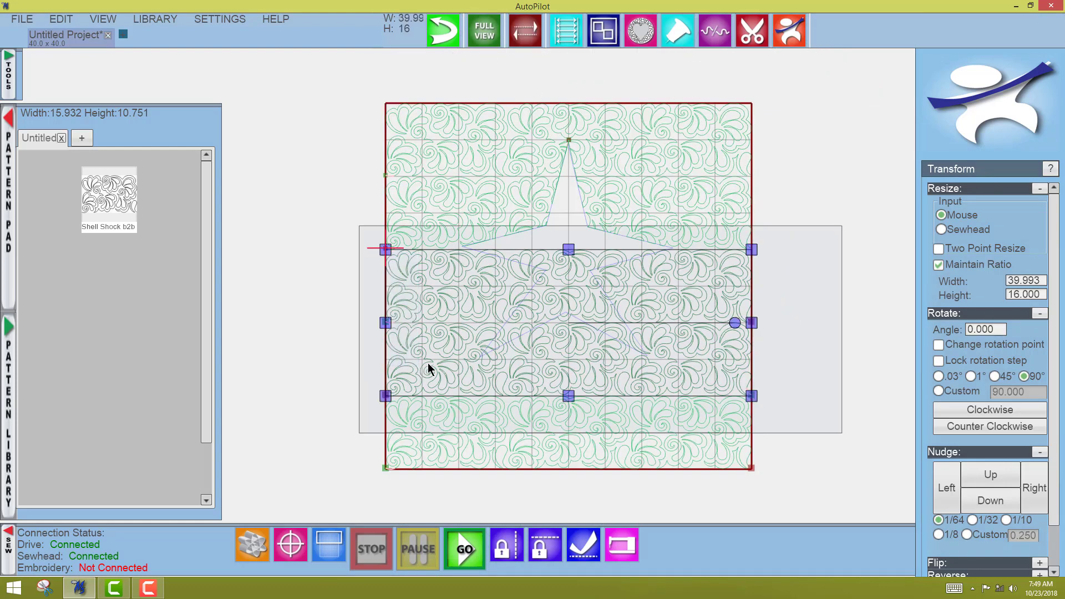
right_click(451, 338)
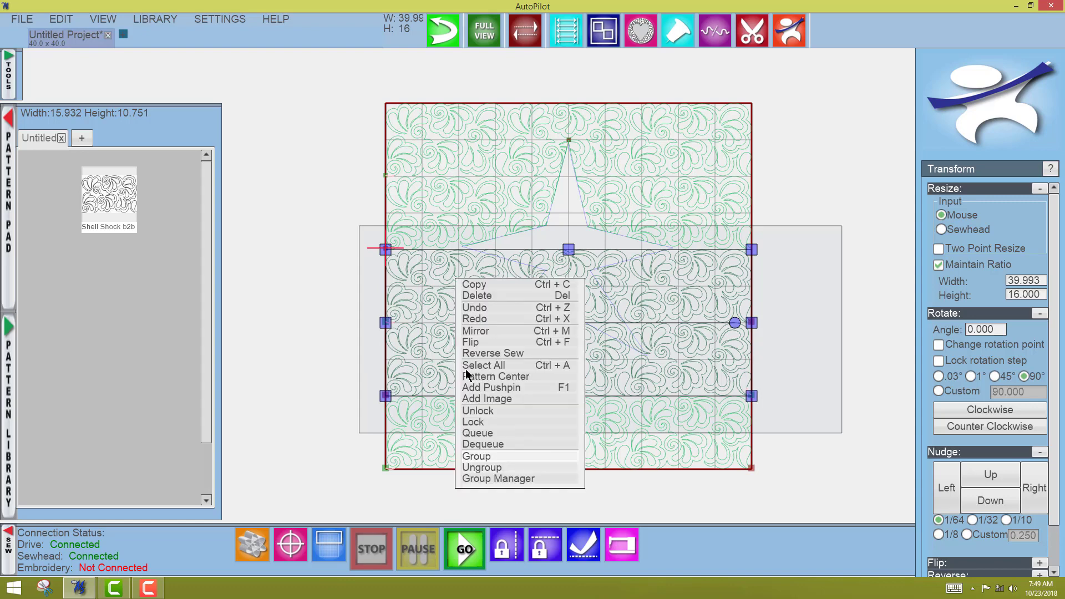
left_click(482, 452)
Create a mask region for the second group by tracing the lower star outline from the left arm tip to the right arm tip
left_click(558, 277)
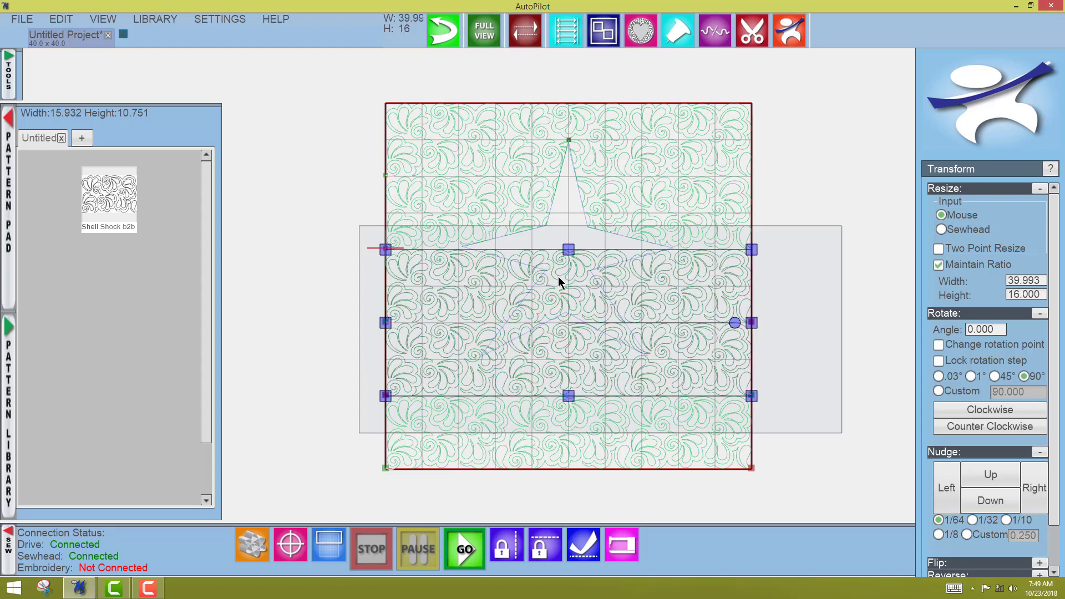
left_click(644, 31)
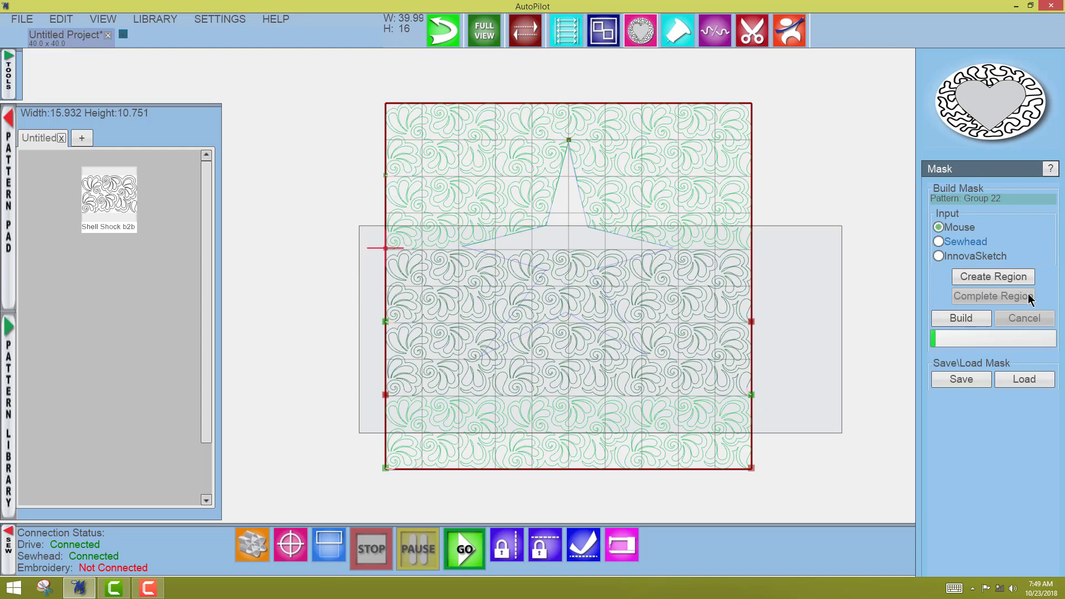
left_click(1018, 277)
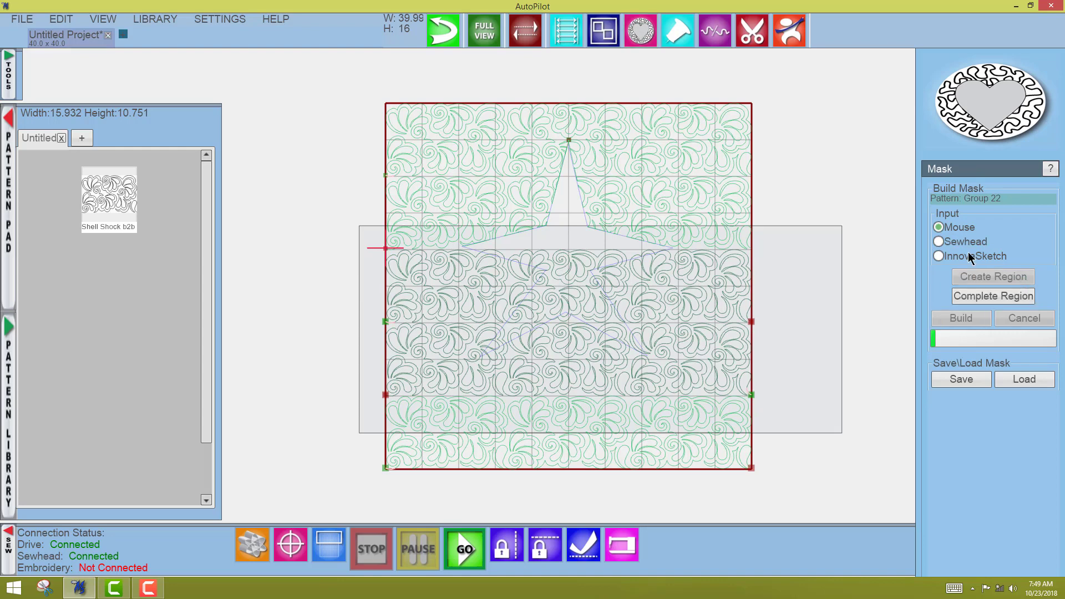
left_click(546, 269)
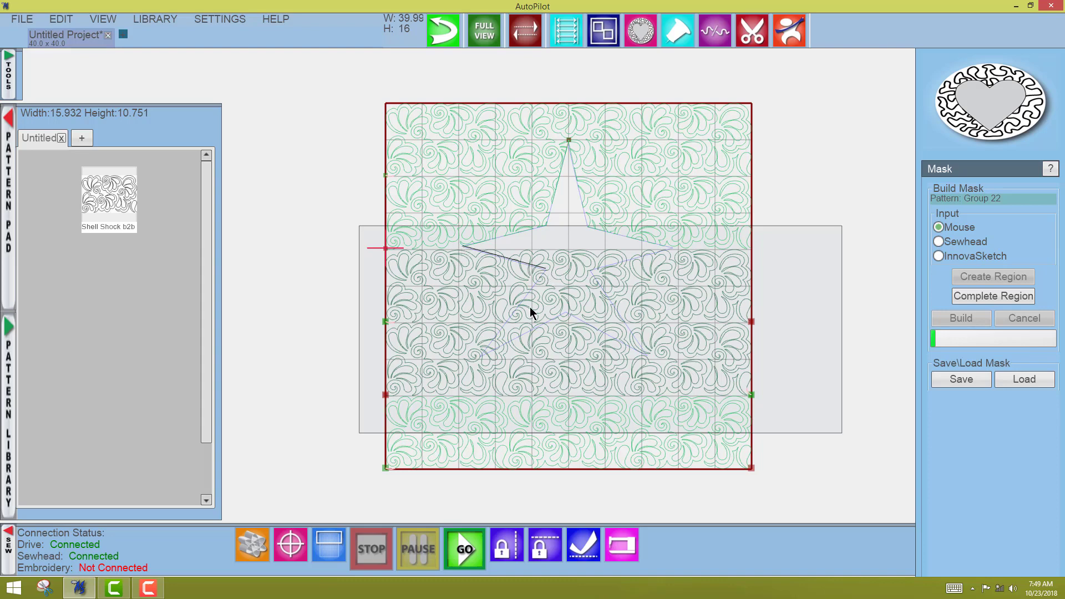
left_click(481, 358)
left_click(565, 313)
left_click(648, 356)
left_click(591, 271)
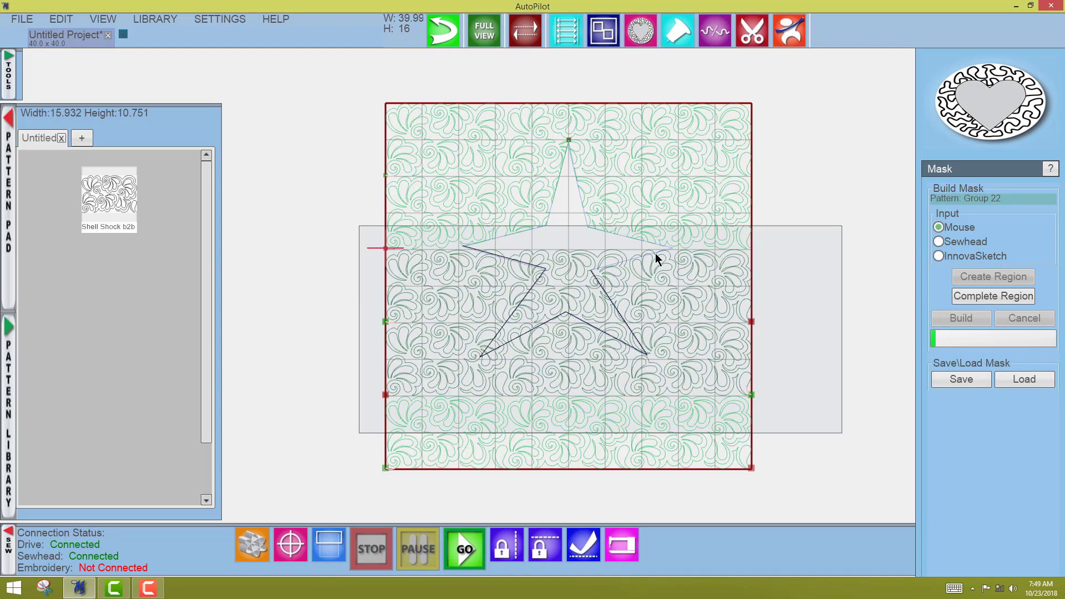
left_click(671, 249)
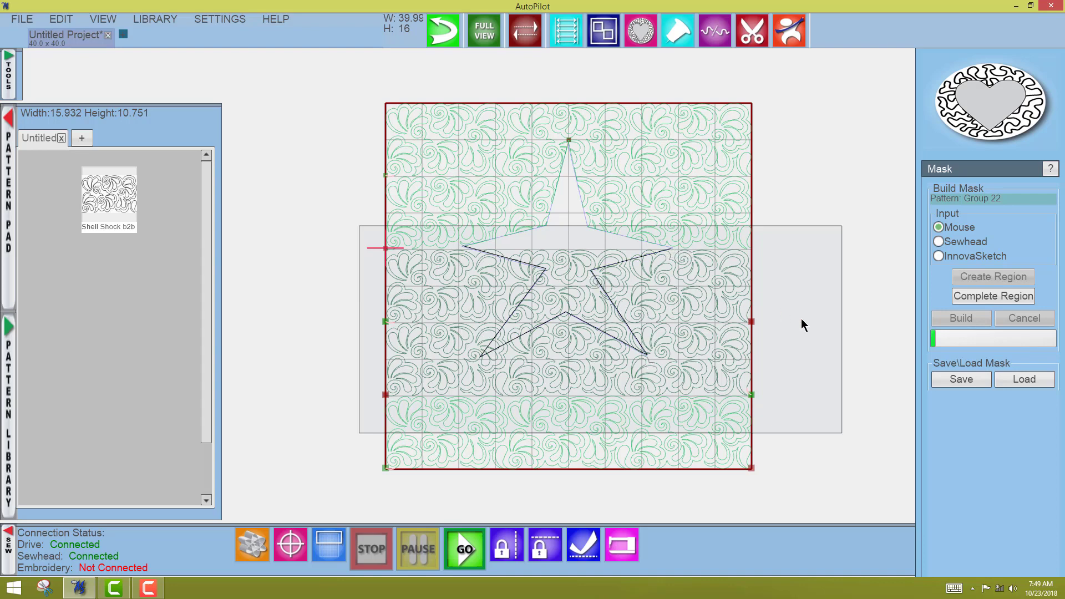
left_click(973, 295)
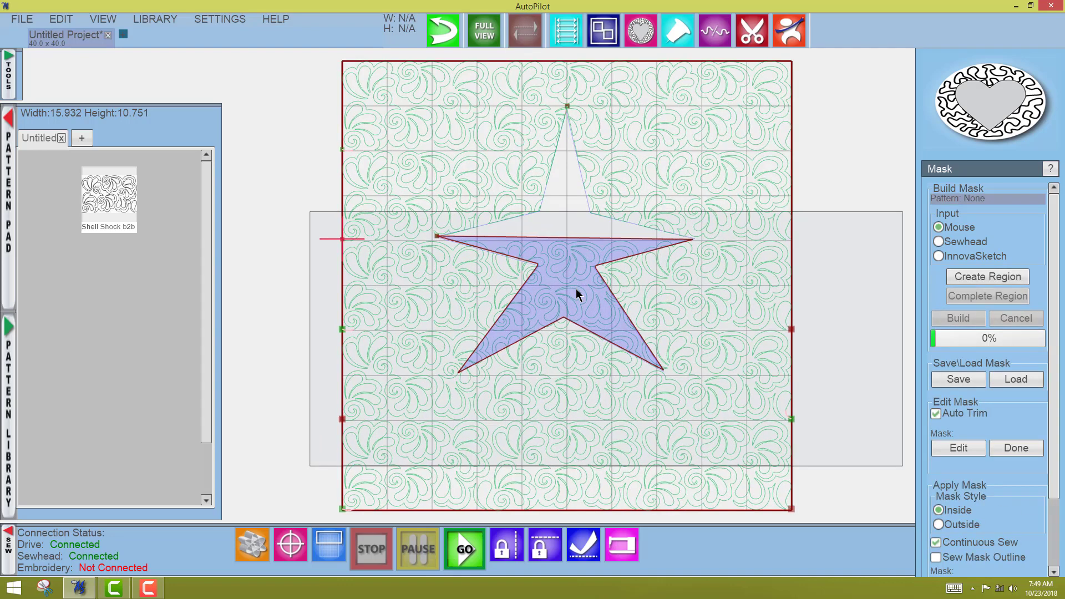
Apply the lower star region as an Inside mask with Continuous Sew to the second group of rows, then return to Transform
scroll(576, 289, "up", 1)
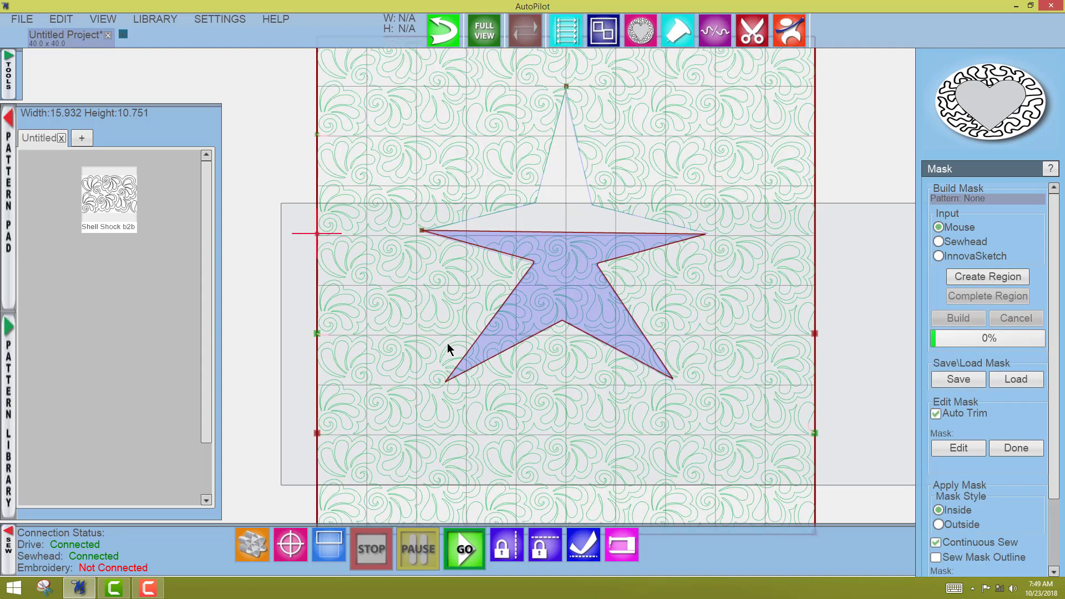
left_click(478, 337)
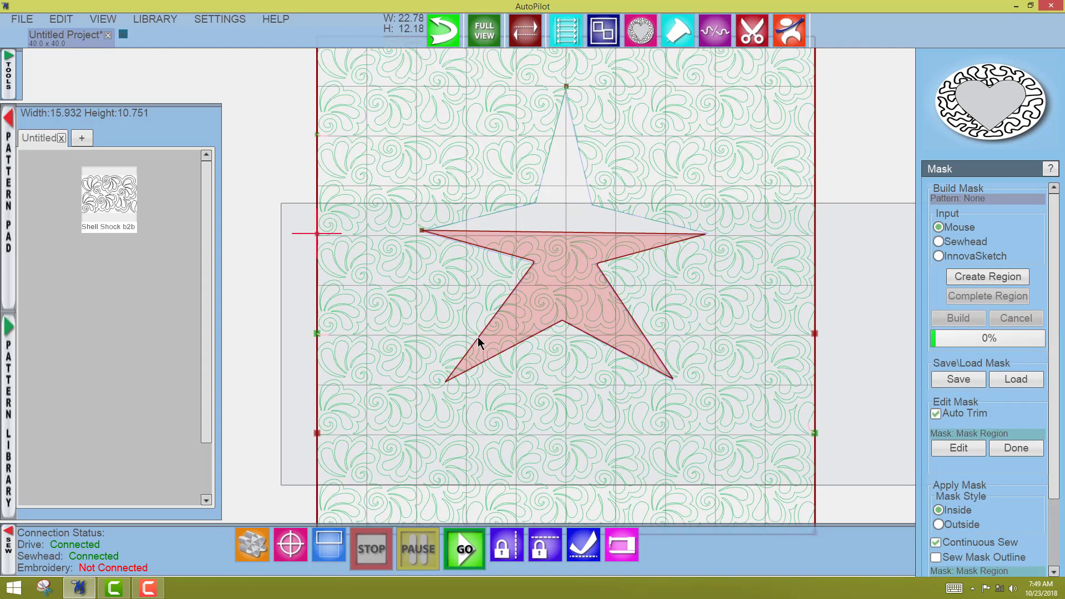
left_click(718, 316)
left_click_drag(1054, 390, 1054, 458)
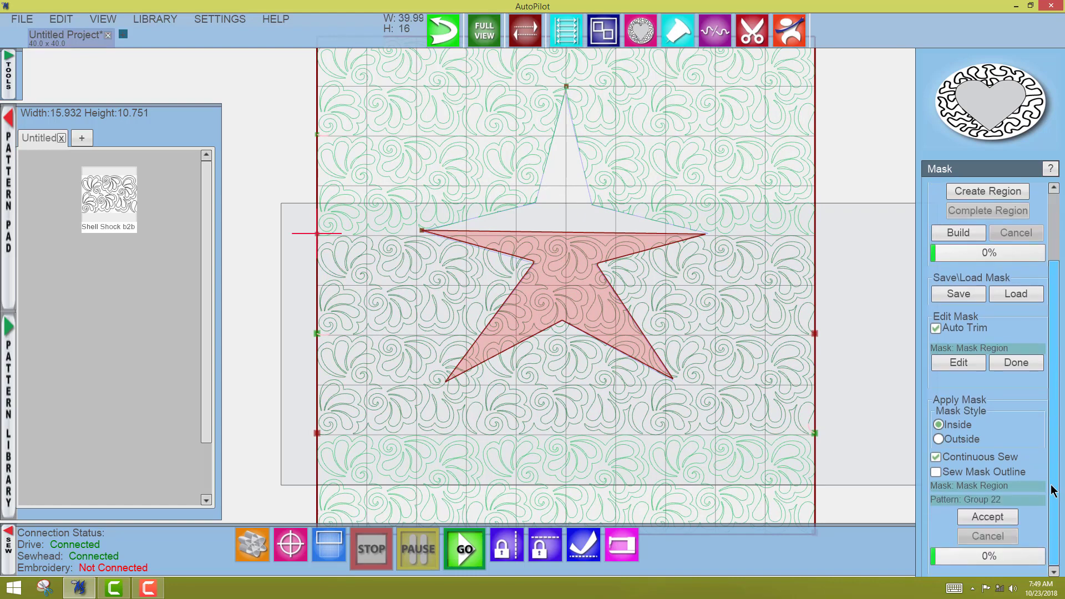
left_click(988, 517)
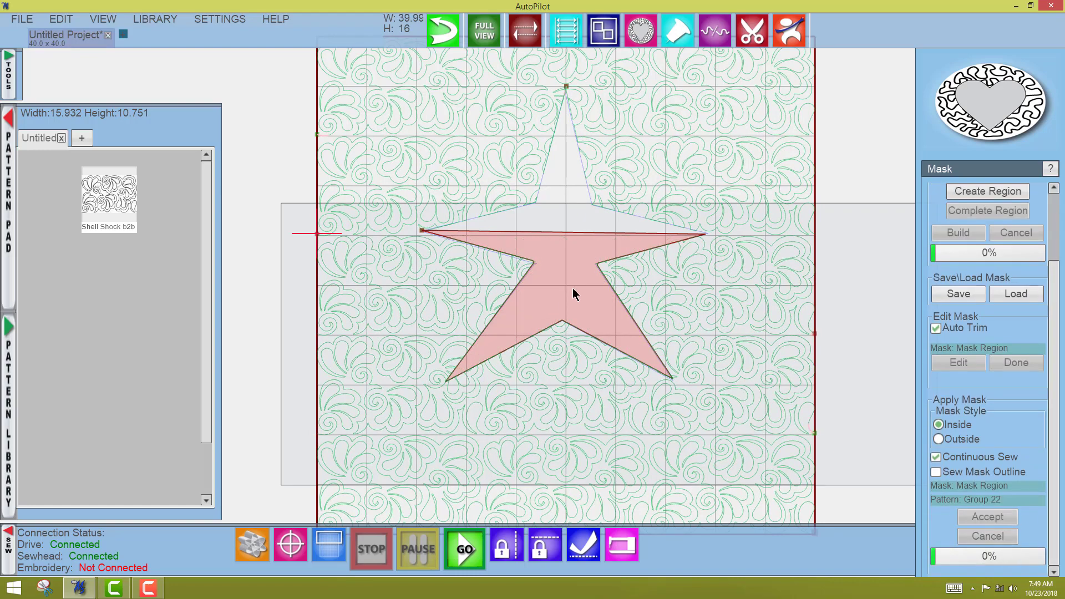
left_click(790, 31)
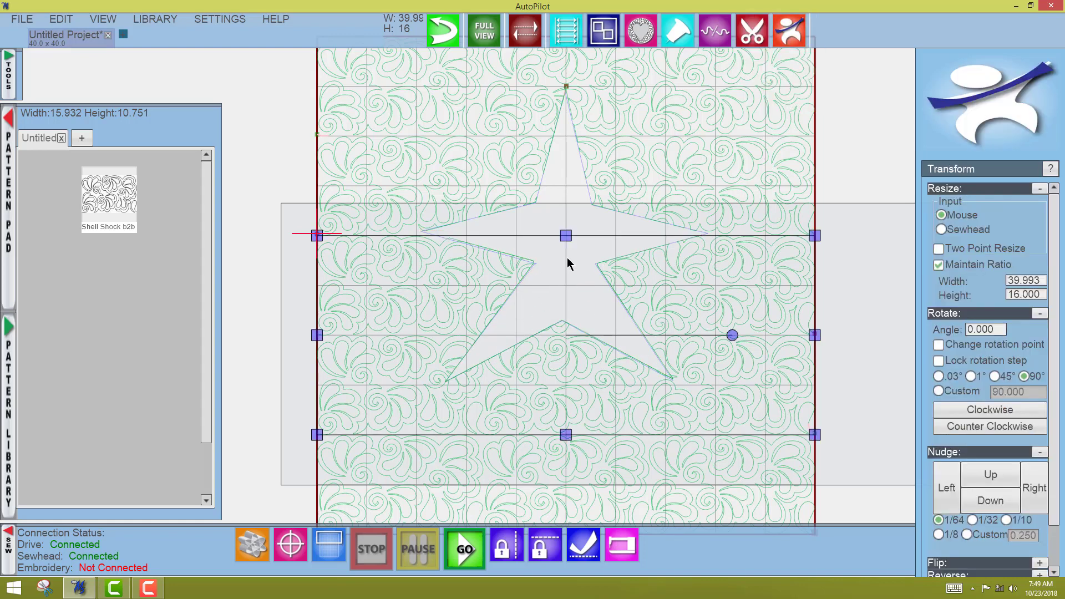
Start the sewing preview of the second masked group and set the preview speed to maximum
left_click(620, 550)
left_click(946, 301)
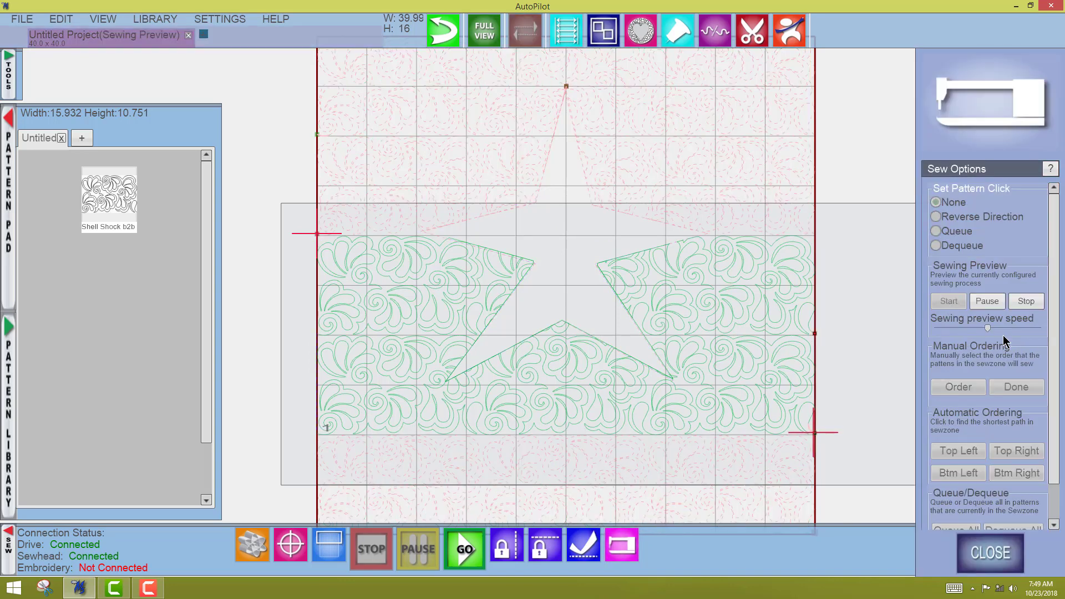
left_click_drag(988, 327, 1042, 328)
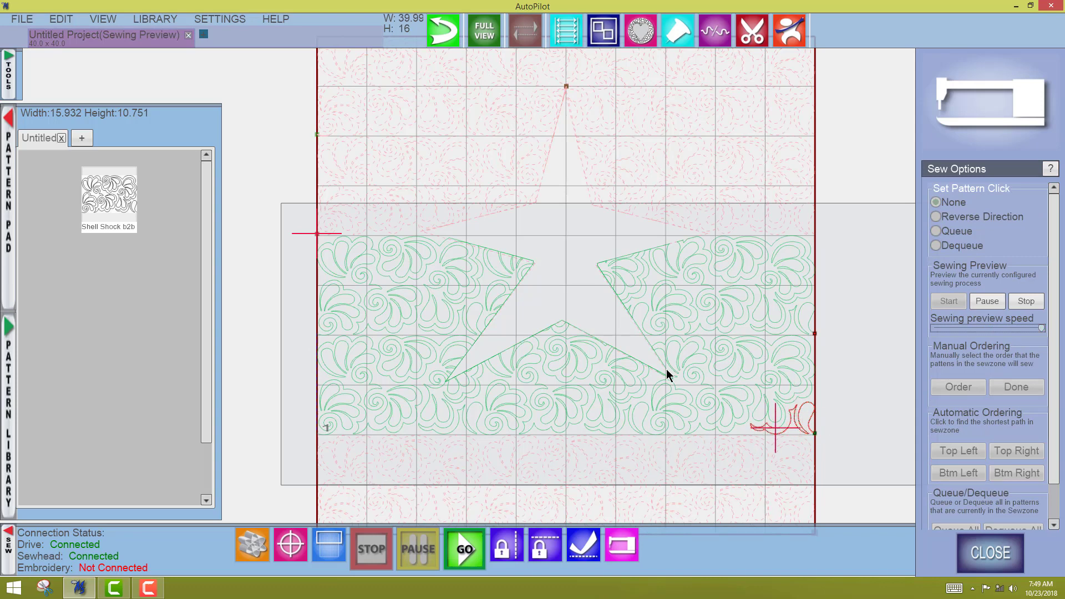